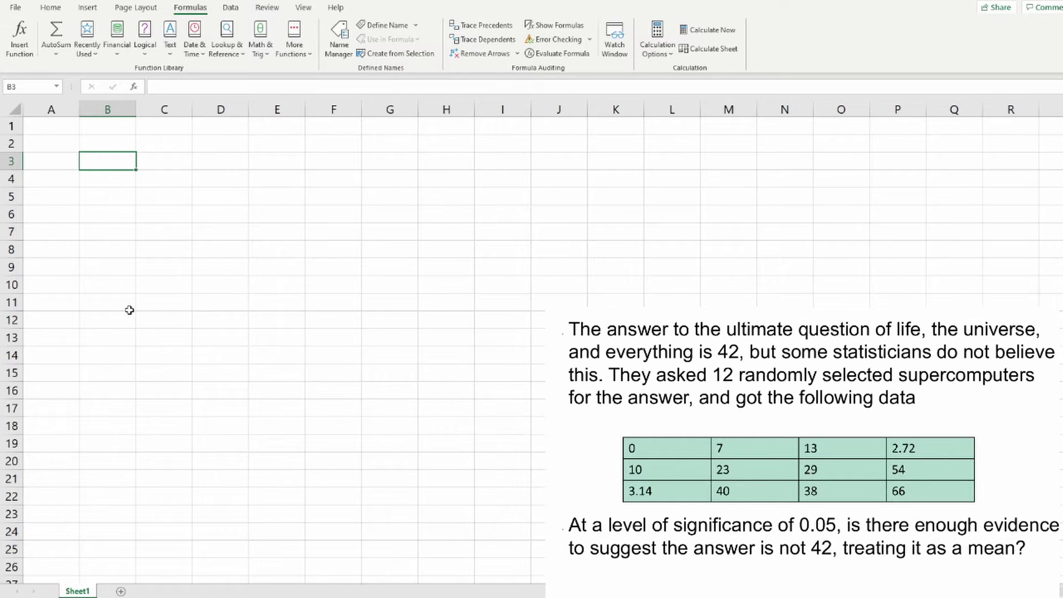
- Enter the first row of sample data, 0, 7, 13 and 2.72, down cells B3 to B6
type("0")
key("Return")
type("7")
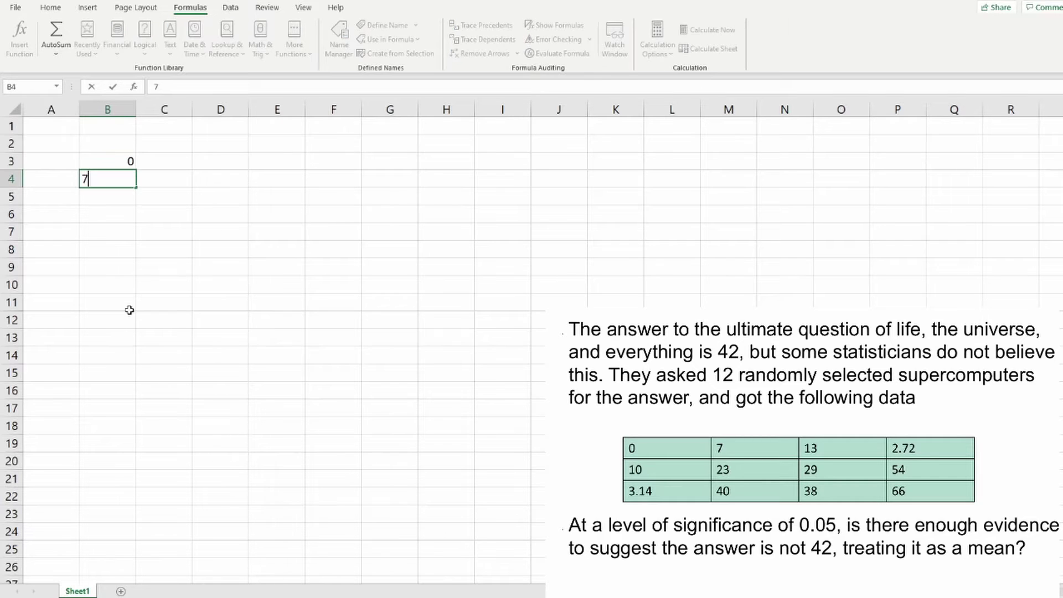
key("Return")
type("13")
key("Return")
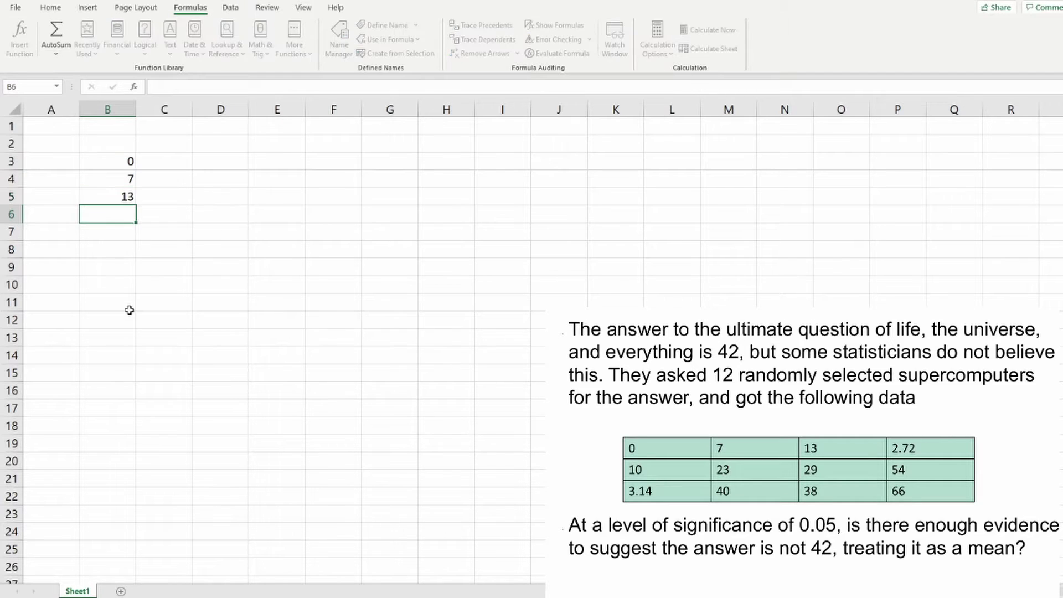
type("2.72")
key("Return")
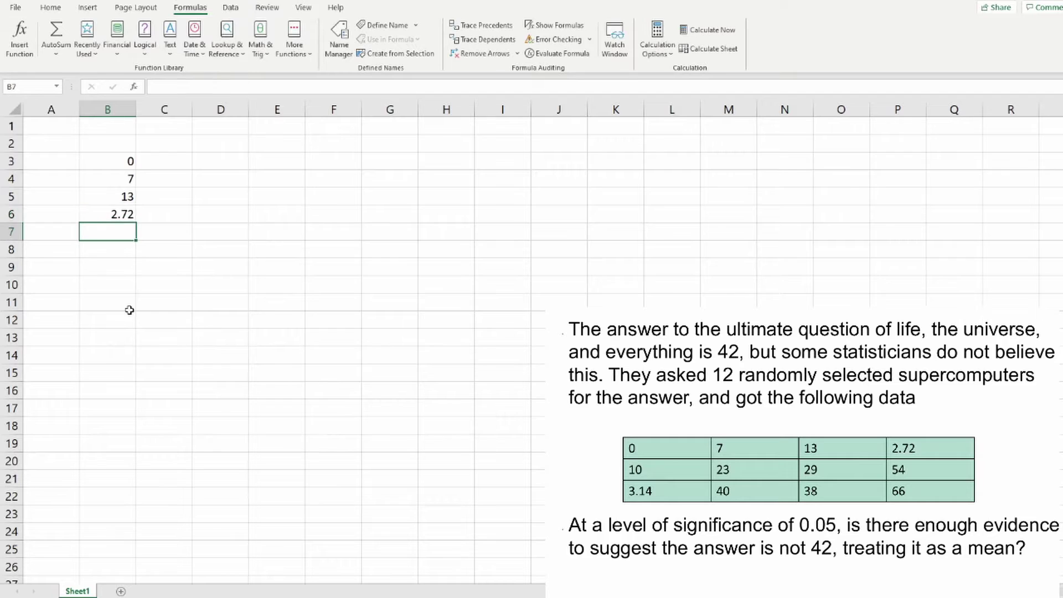
- Continue the data column with the second row's values, 10, 23, 29 and 54, in cells B7 to B10
type("10")
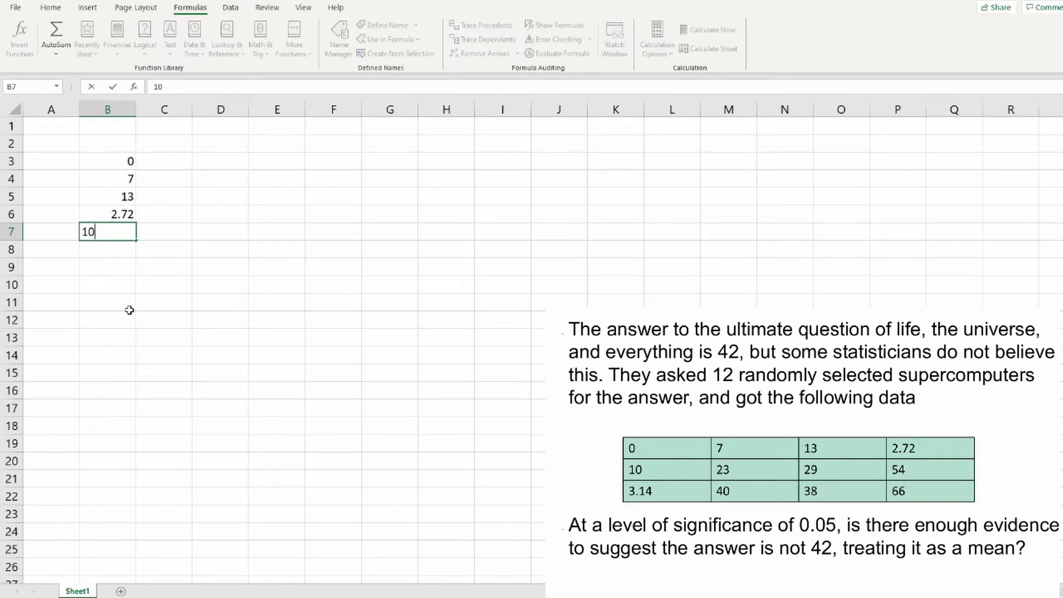
key("Return")
type("23")
key("Return")
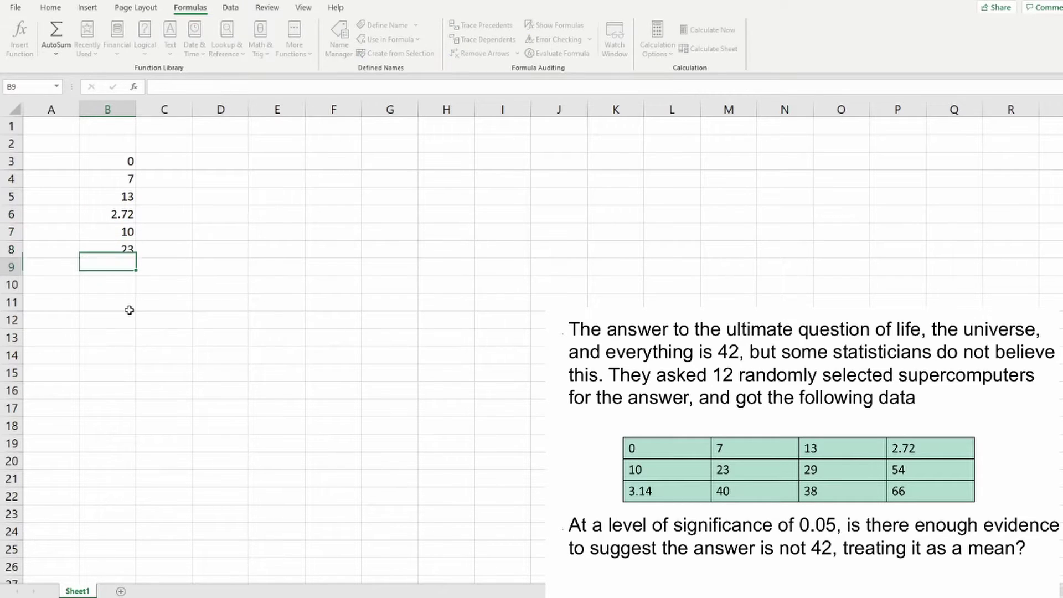
type("29")
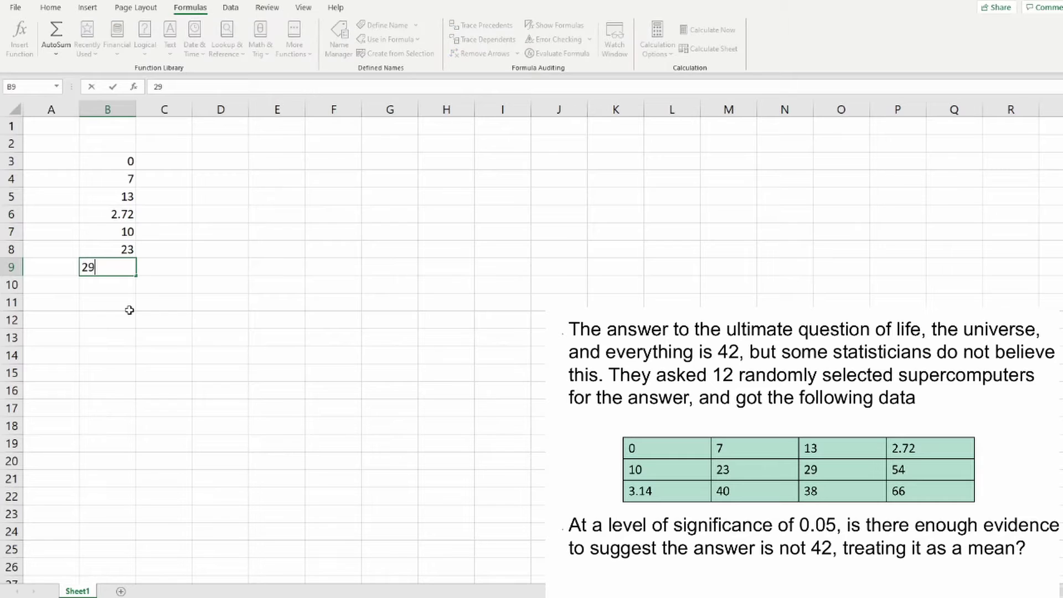
key("Return")
type("54")
key("Return")
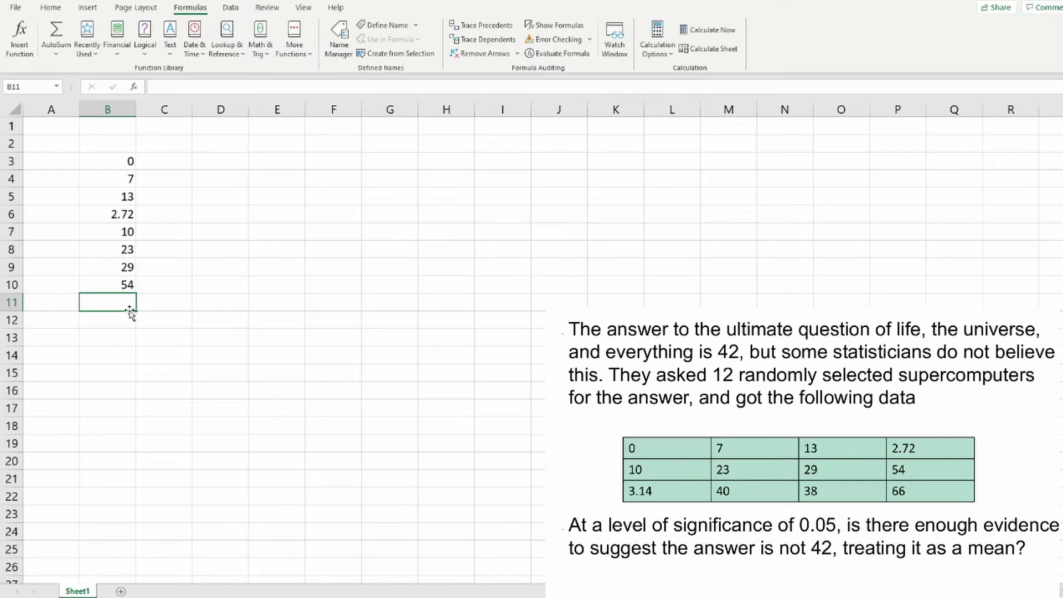
- Complete the data column with the third row's values, 3.14, 40, 38 and 66, in cells B11 to B14
type("3.2")
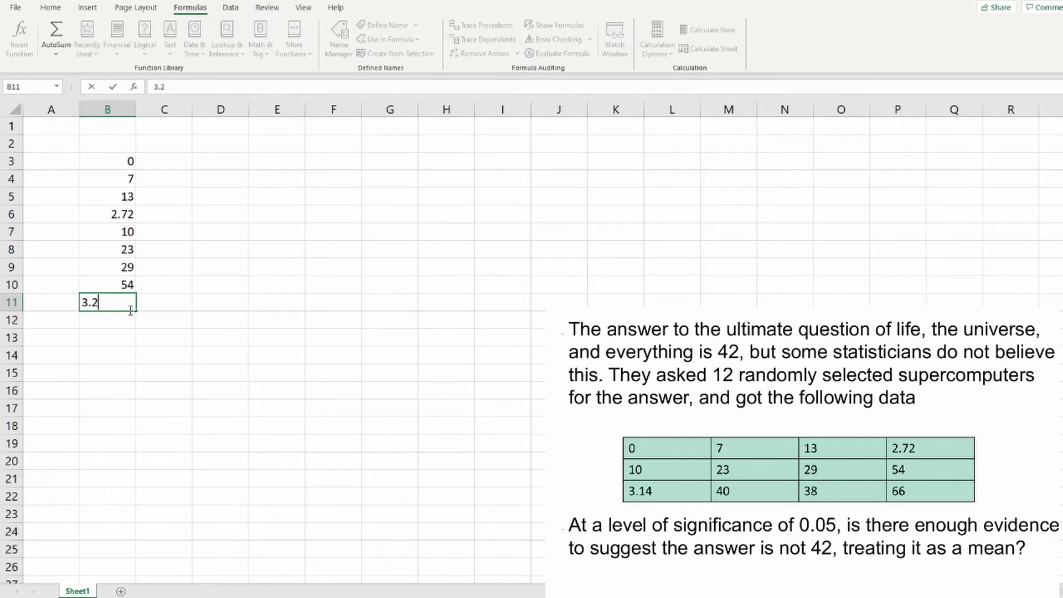
key("BackSpace")
type("14")
key("Return")
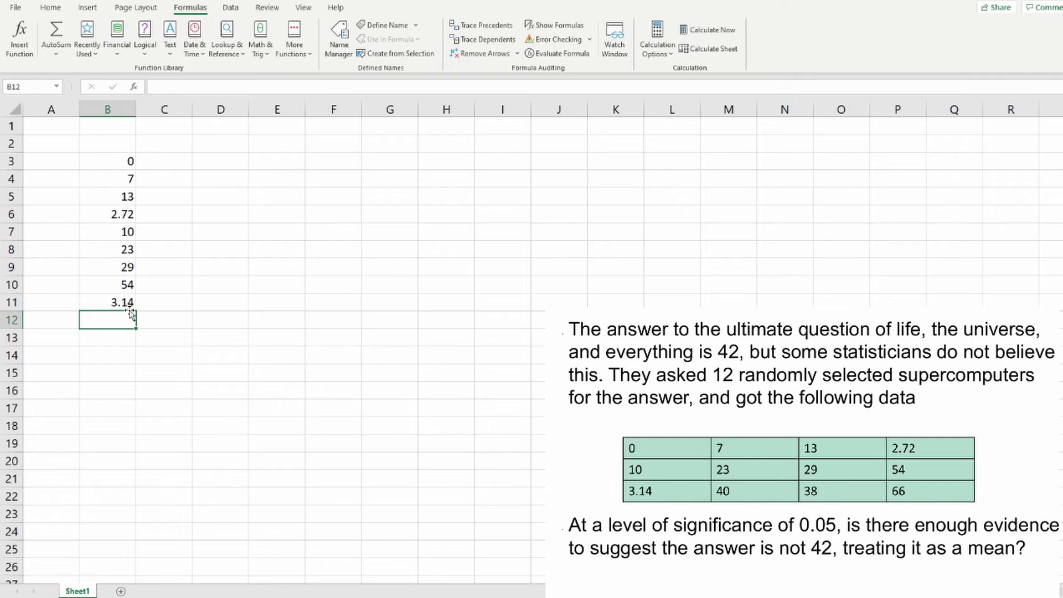
type("40")
key("Return")
type("38")
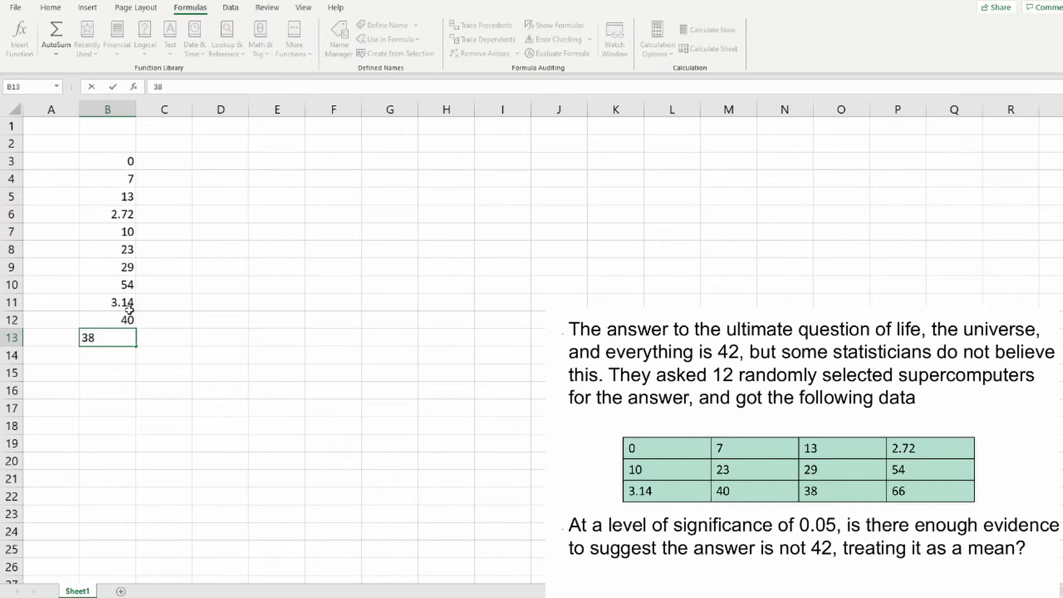
key("Return")
type("66")
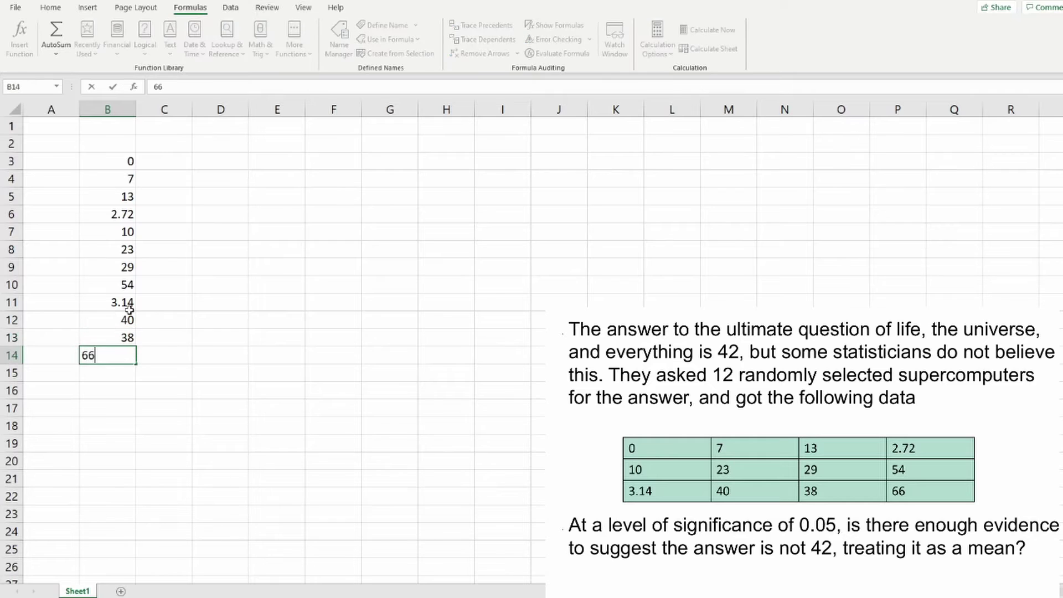
key("Return")
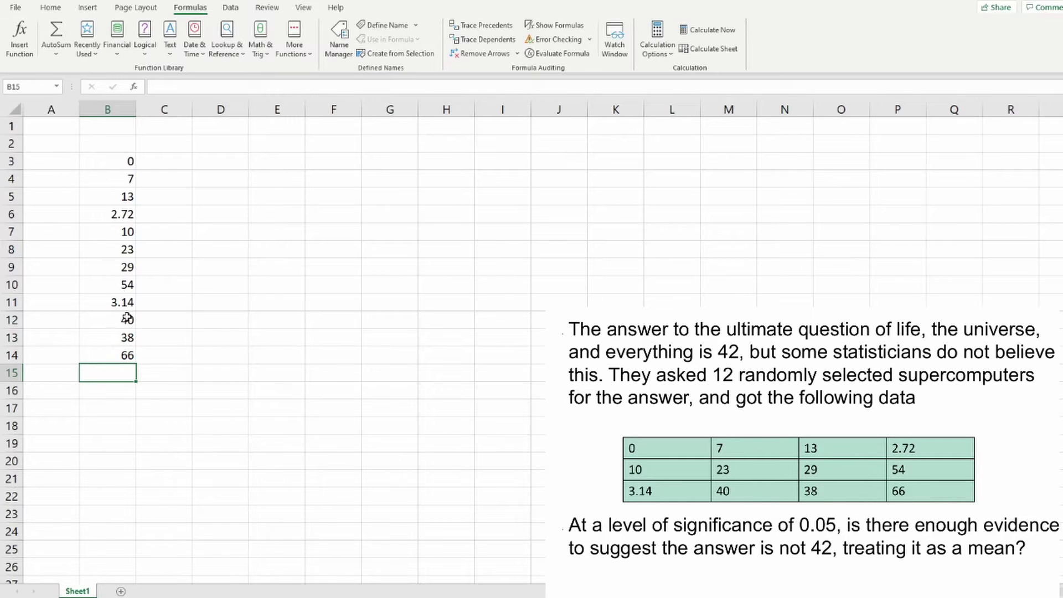
- Enter the hypothesized mean 42 in both C3 and C4 beside the data
left_click(175, 161)
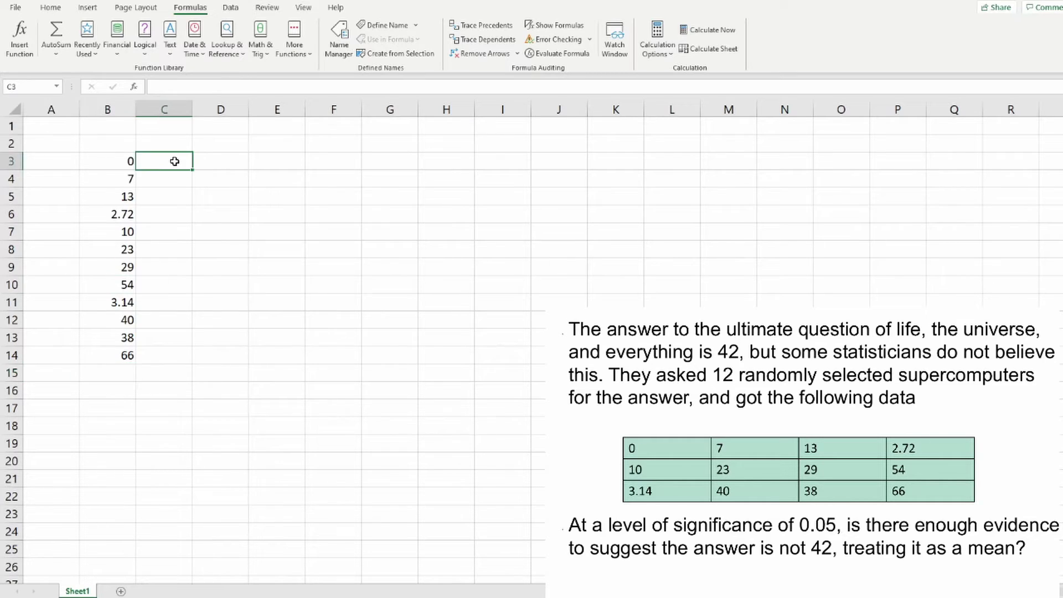
type("42")
key("Return")
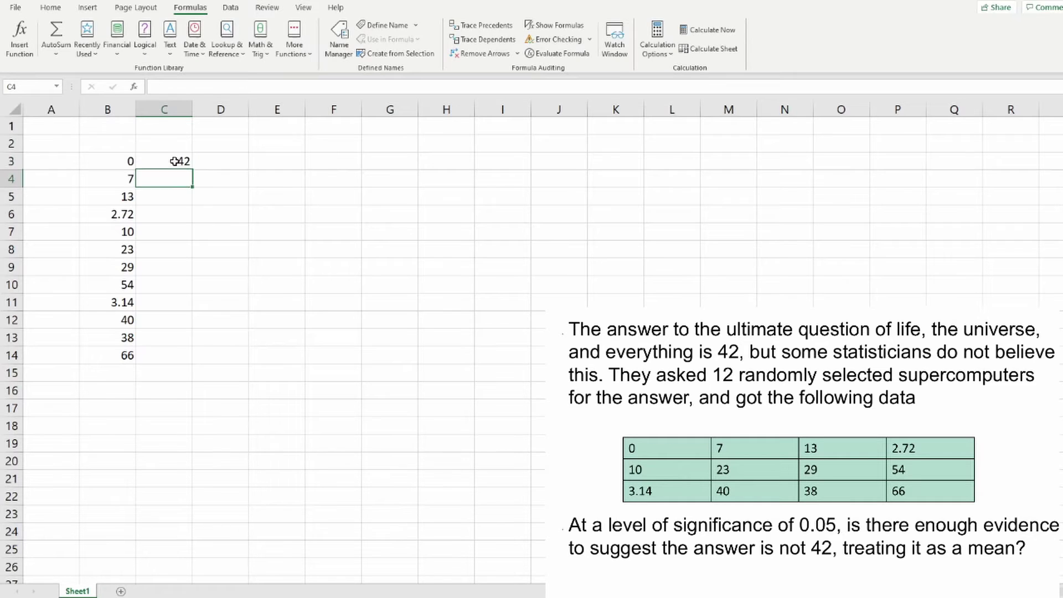
type("42")
key("Return")
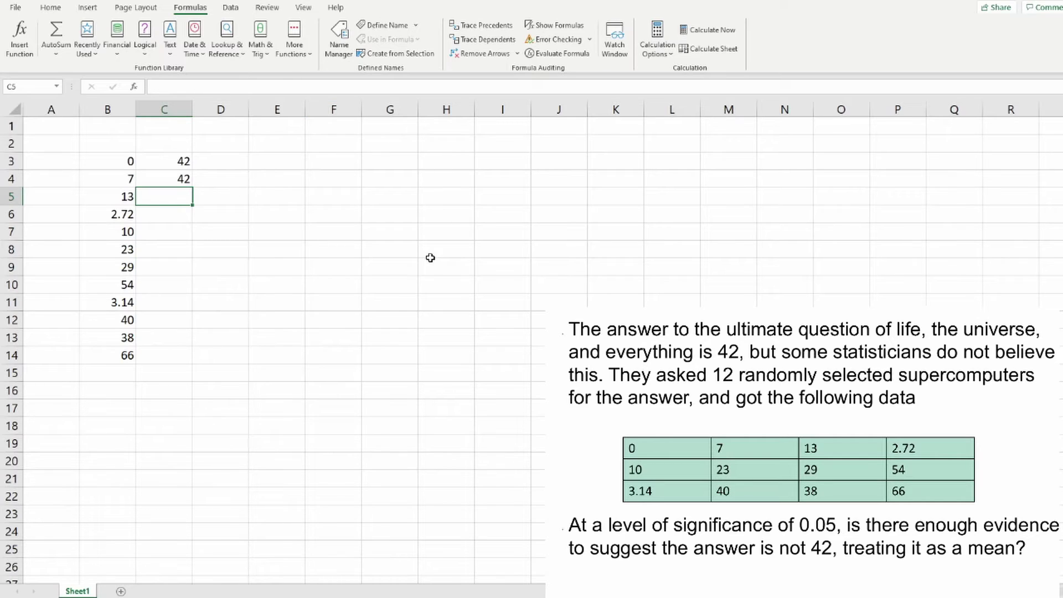
- In D3, calculate the two-tailed, type 3 T.TEST p-value comparing B3:B14 with C3:C4
key("Right")
key("Up")
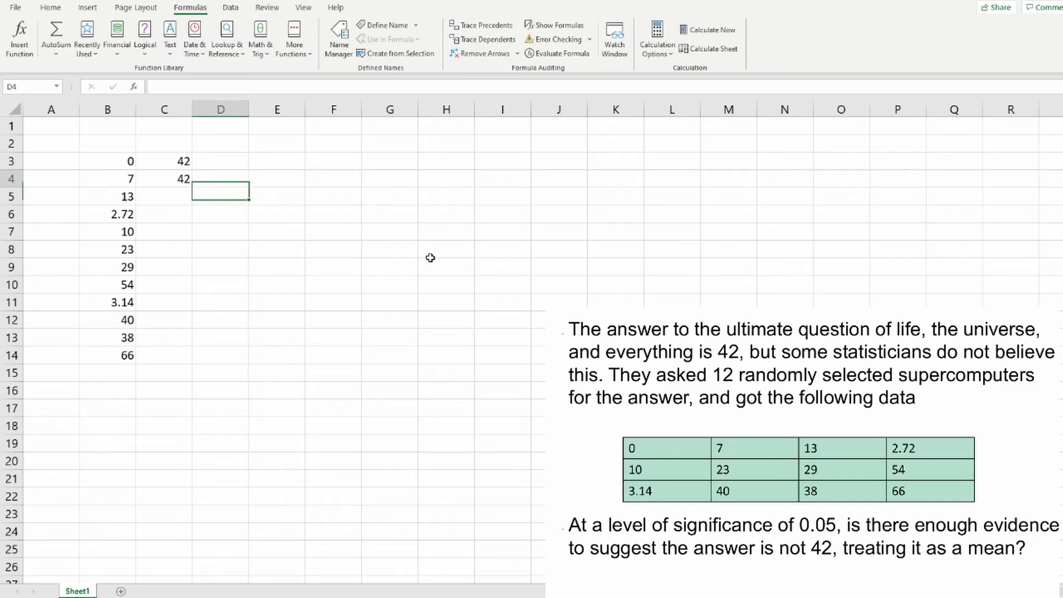
key("Up")
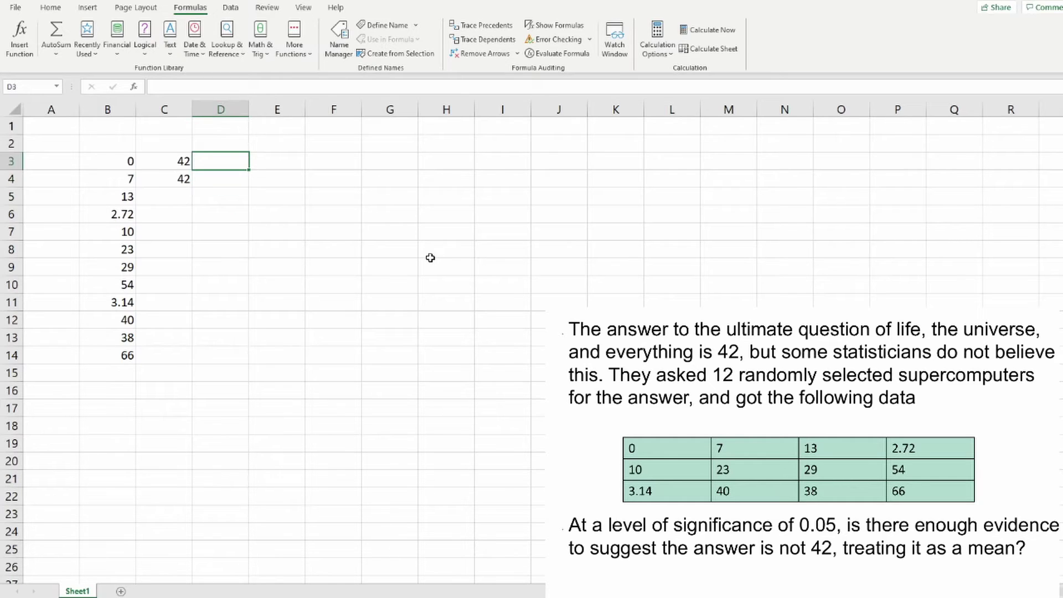
type("=")
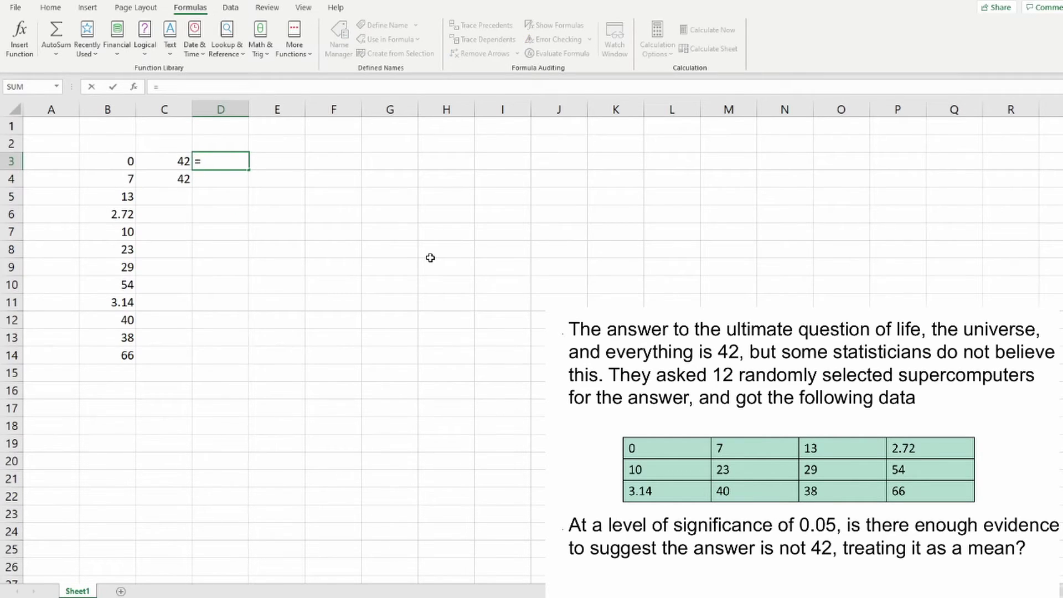
type("t.test")
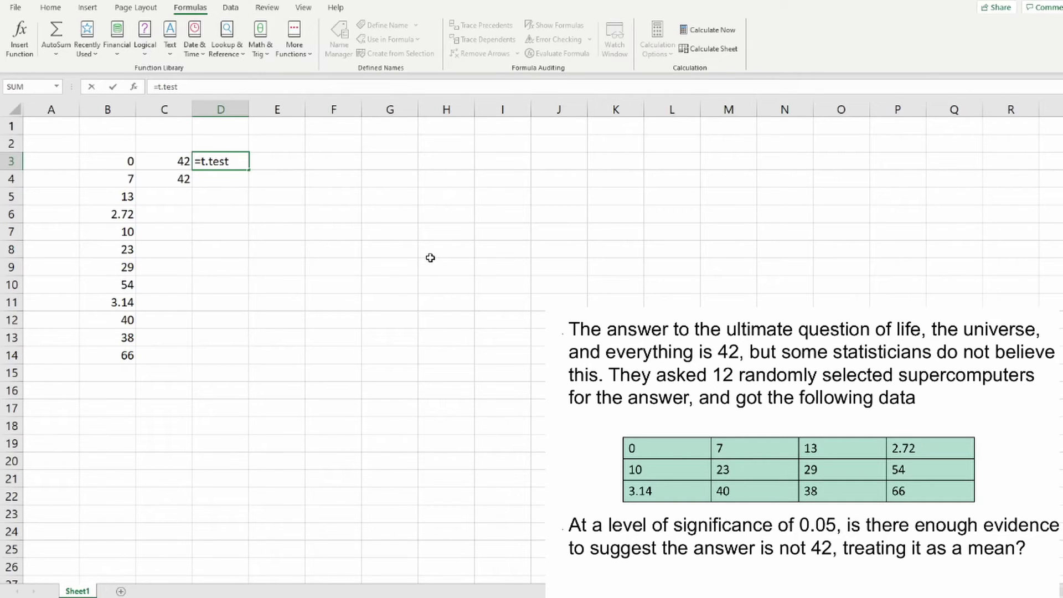
type("(")
left_click_drag(110, 158, 117, 351)
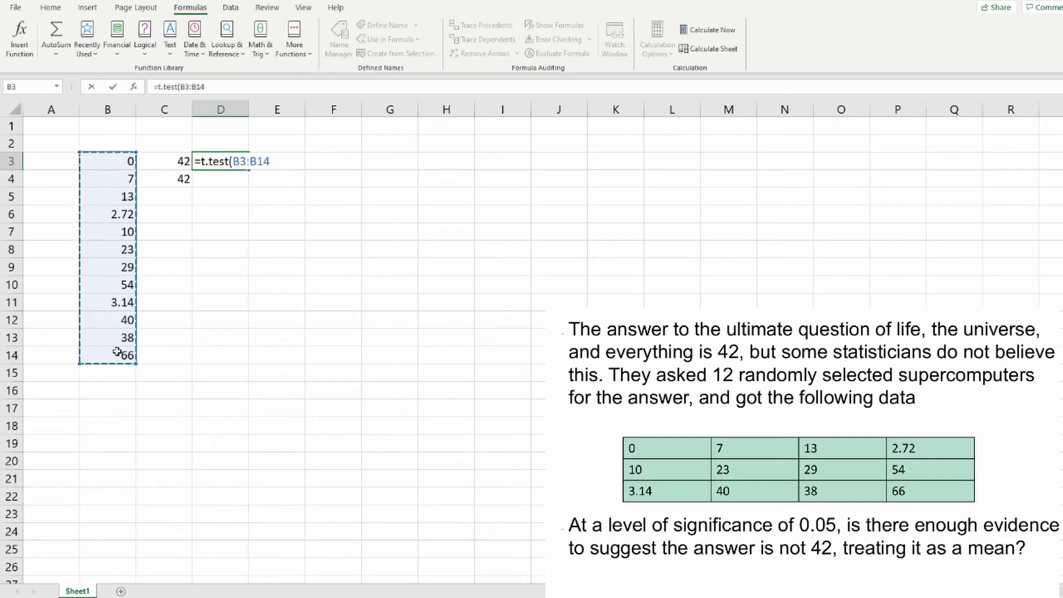
type(",")
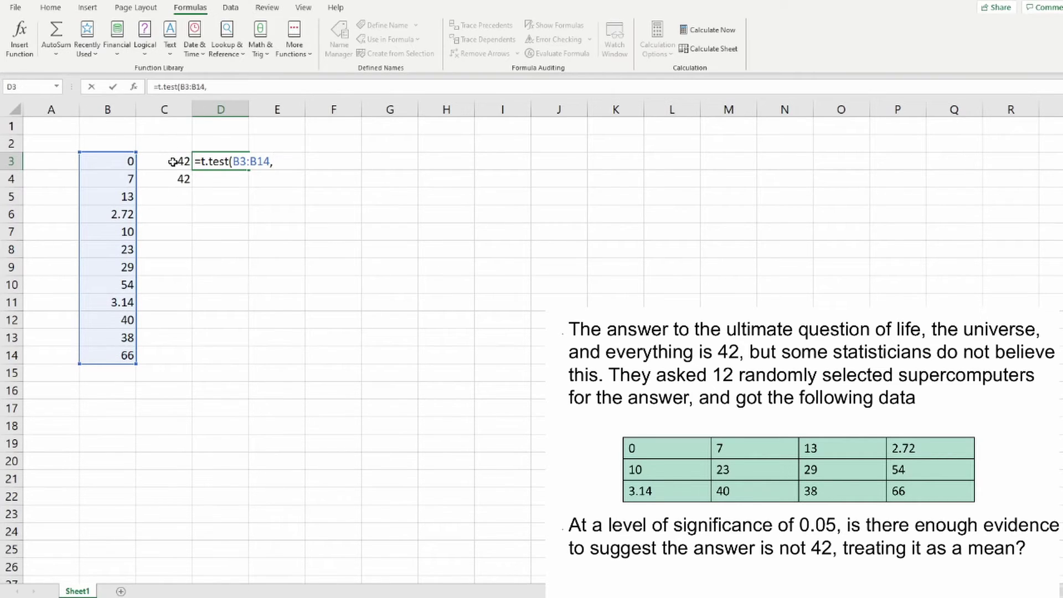
left_click_drag(173, 161, 174, 177)
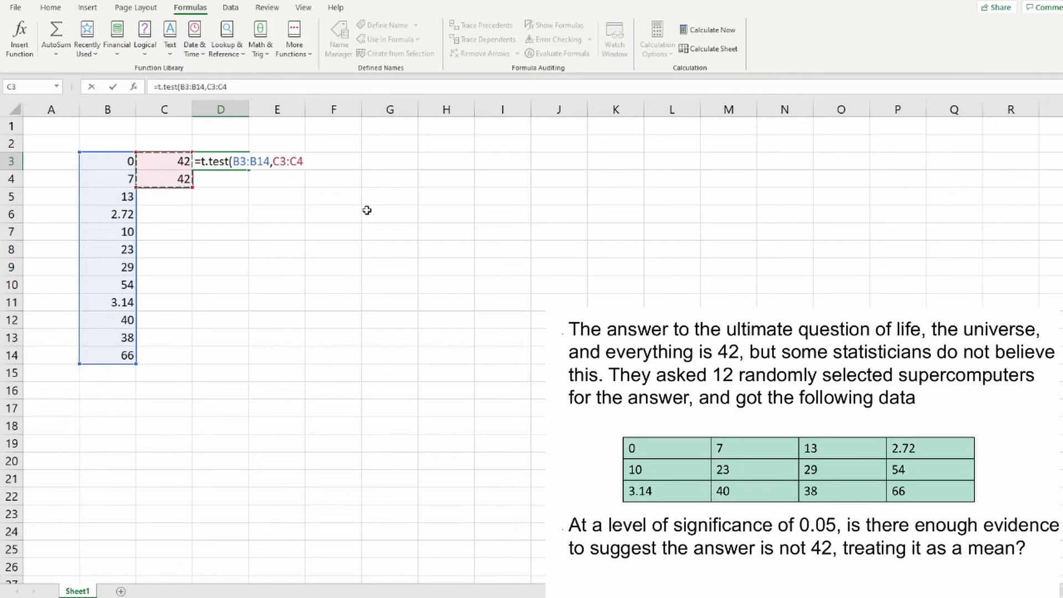
type(",")
type("3")
type(")")
key("Return")
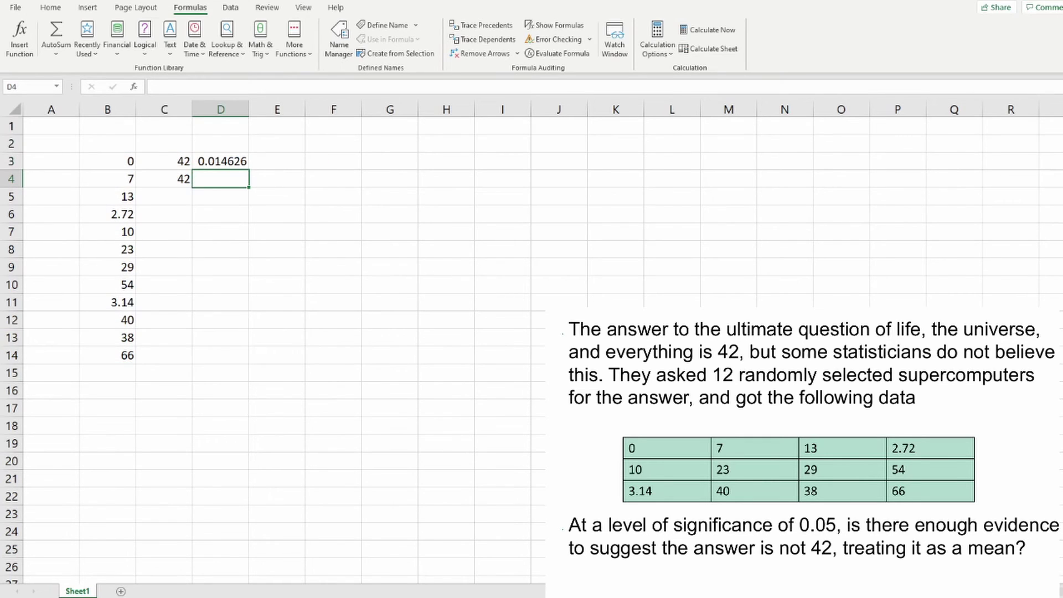
- Switch to the lecture slides and go to the calculator solution slide that gives the t-test value and P-value
left_click(622, 421)
scroll(845, 432, "down", 5)
scroll(844, 440, "down", 15)
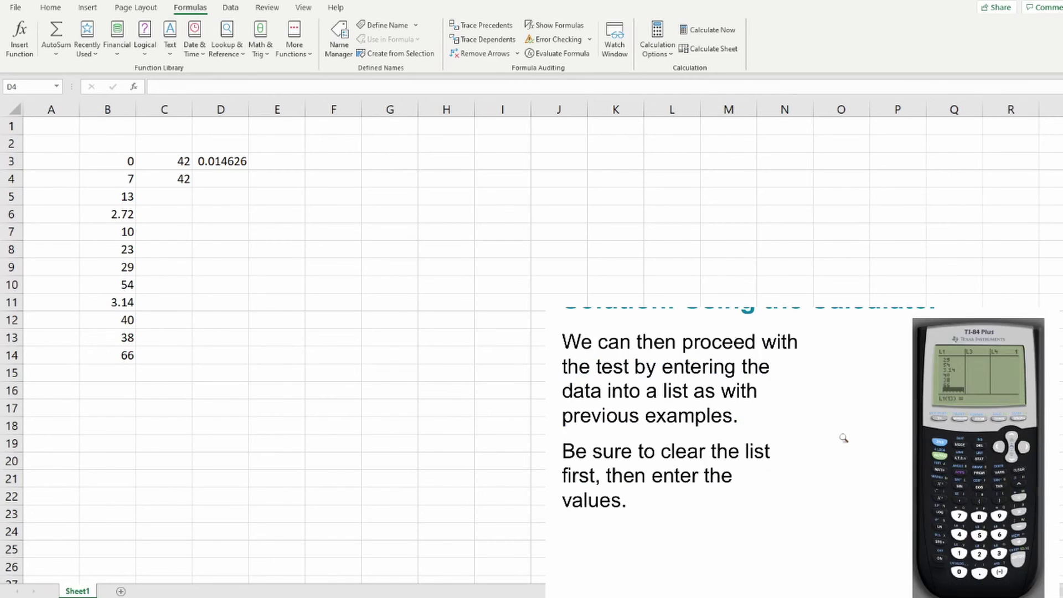
scroll(844, 440, "down", 20)
scroll(843, 438, "down", 20)
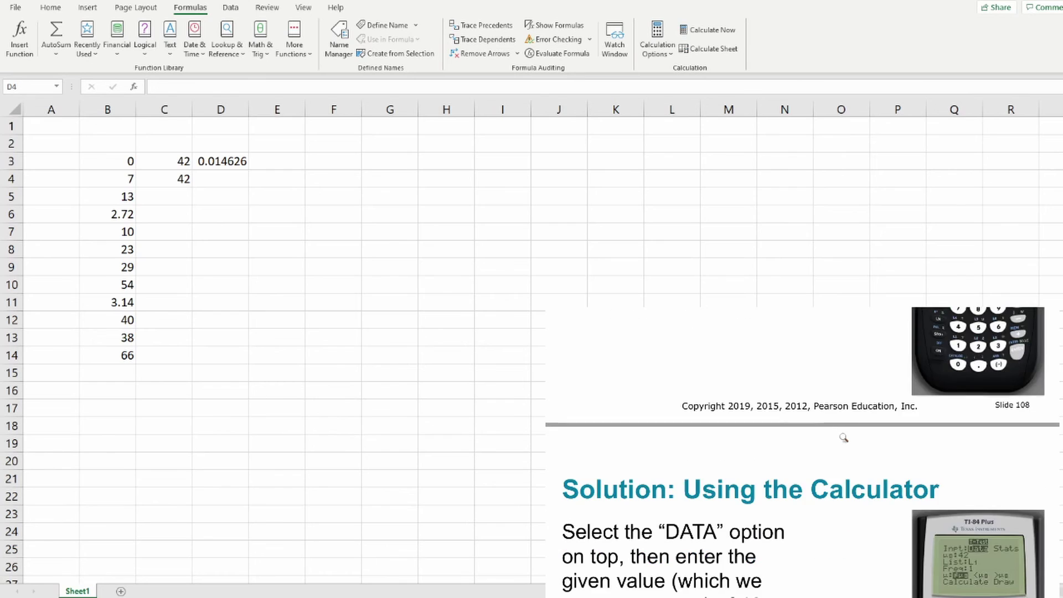
scroll(841, 438, "down", 1)
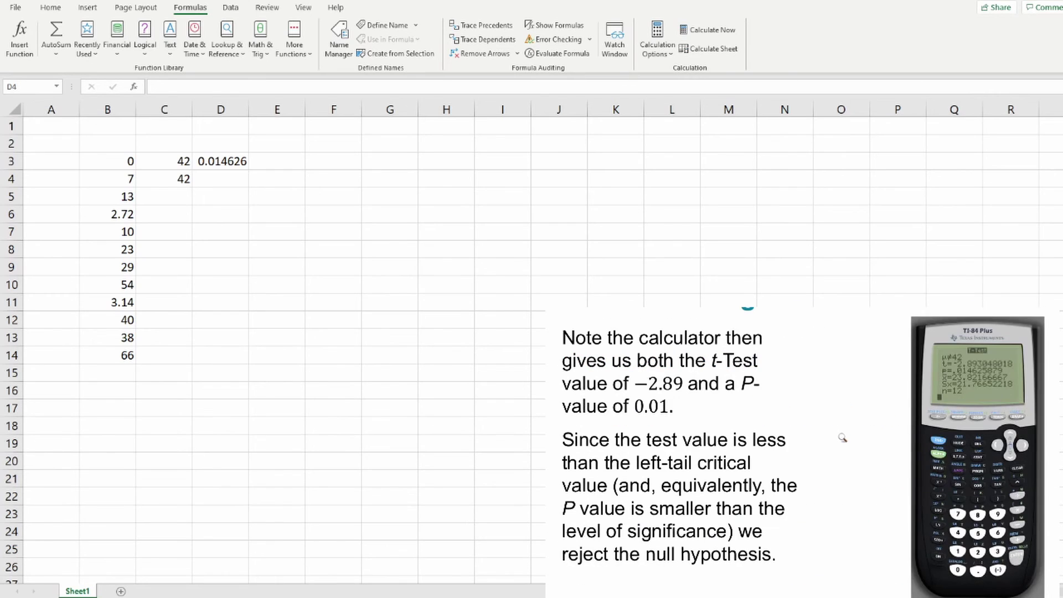
- Magnify the calculator's t-test readout and the slide's conclusion about the null hypothesis to compare them with the spreadsheet result
left_click(964, 375)
left_click(985, 420)
left_click(960, 371)
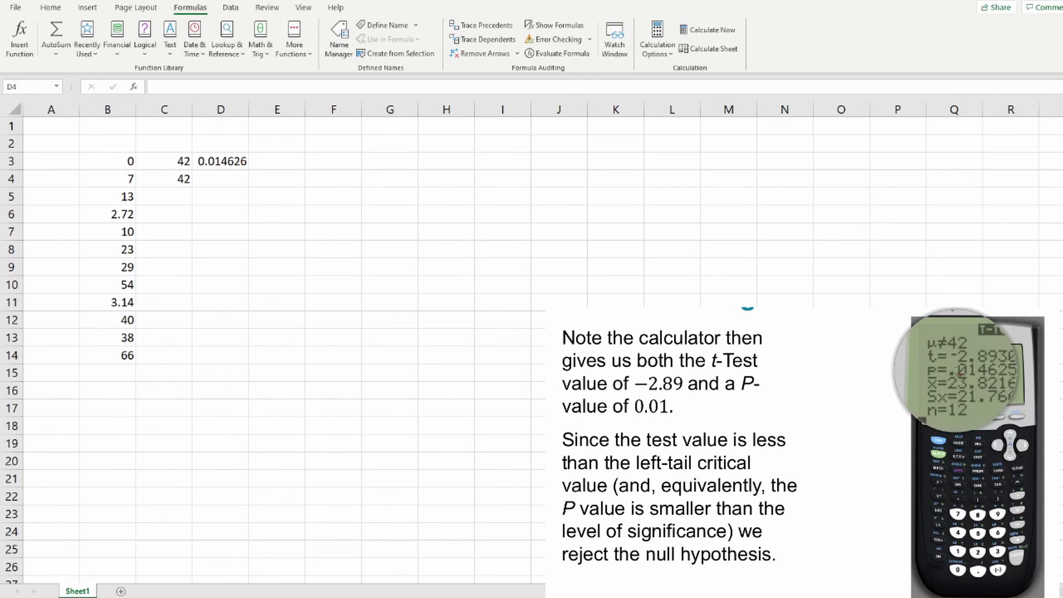
left_click(961, 371)
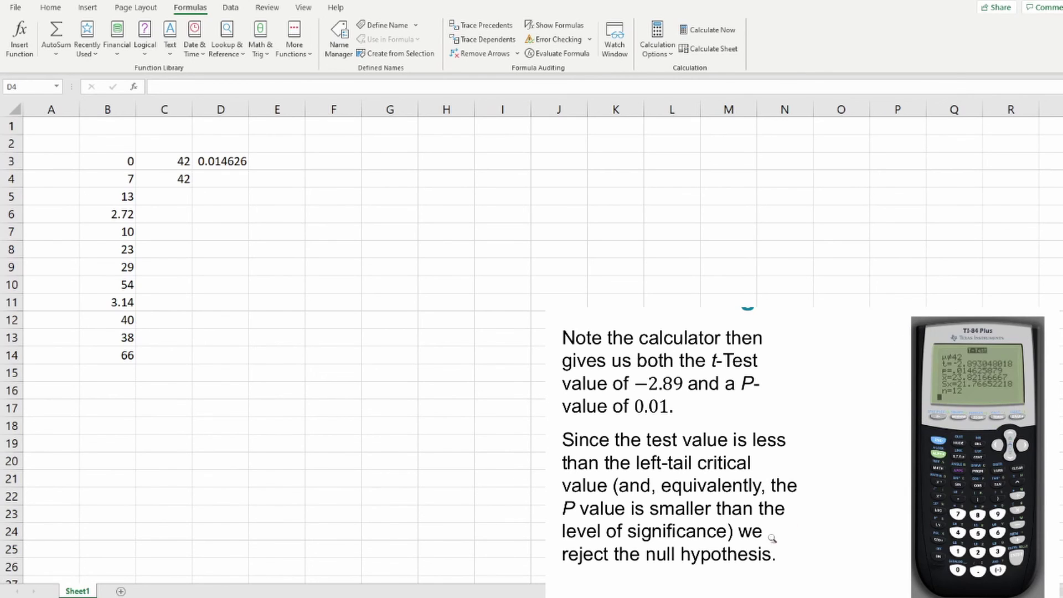
left_click(583, 546)
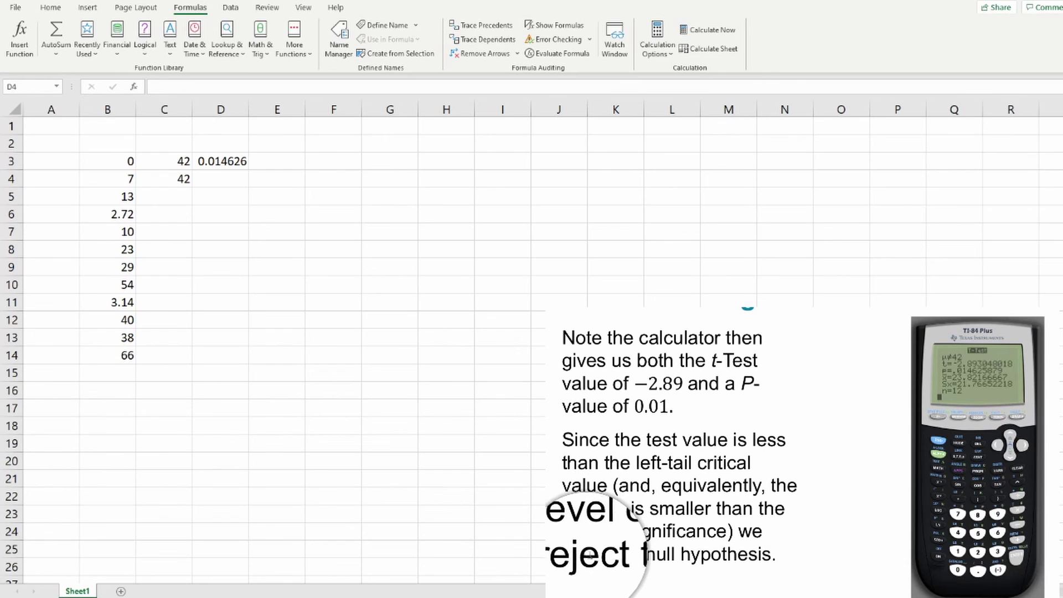
left_click(597, 546)
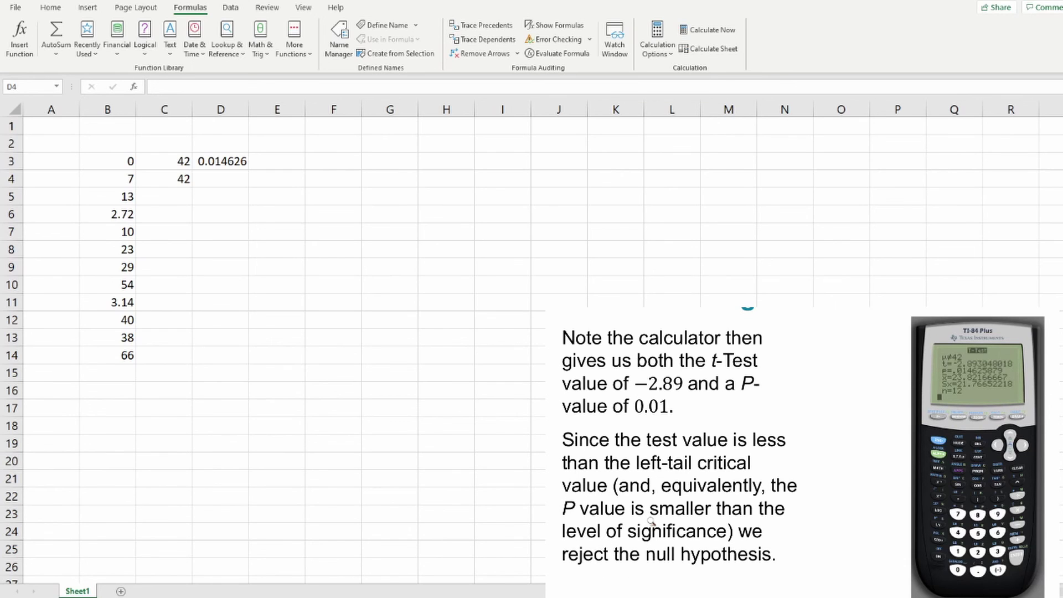